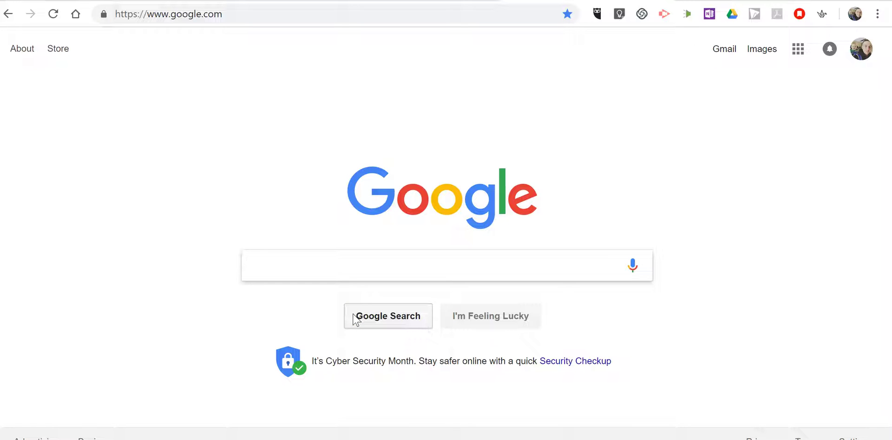
Search Google for the 'ancient greece' suggestion and open the Settings options above the results
text(an)
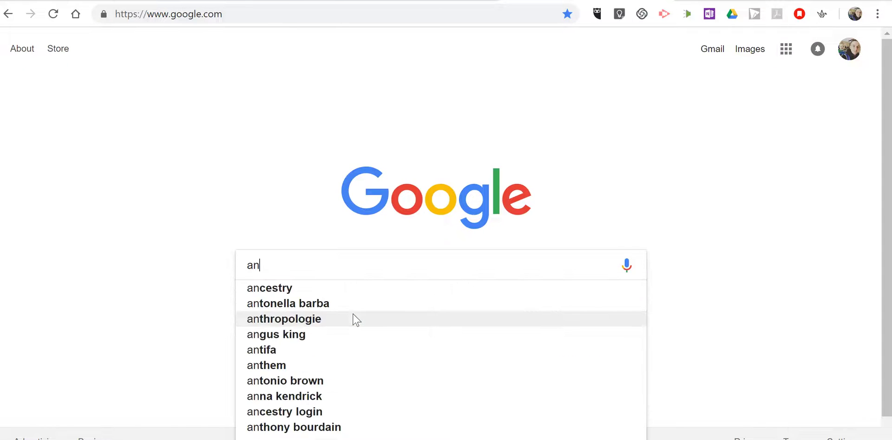
text(cient)
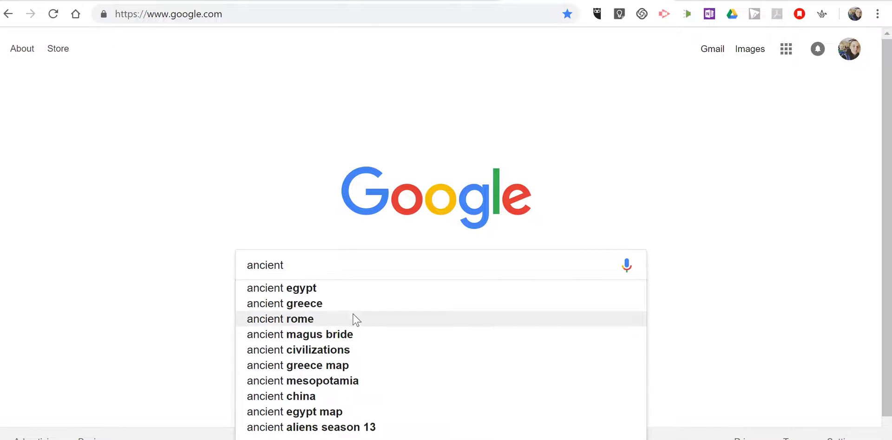
click(318, 304)
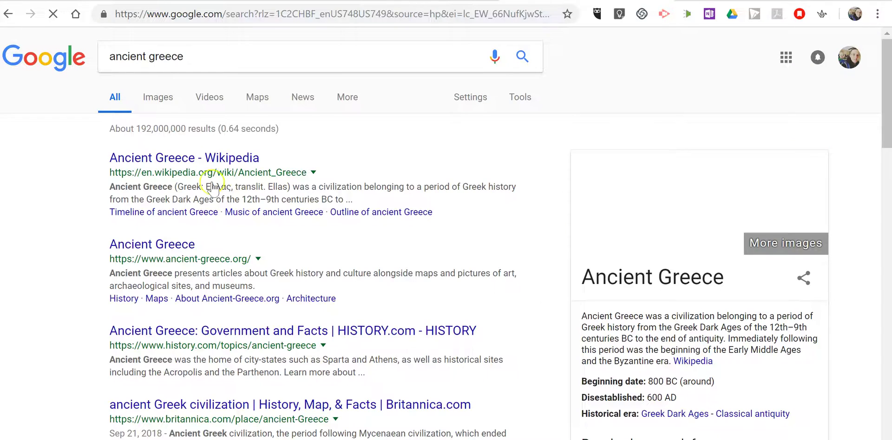
click(471, 98)
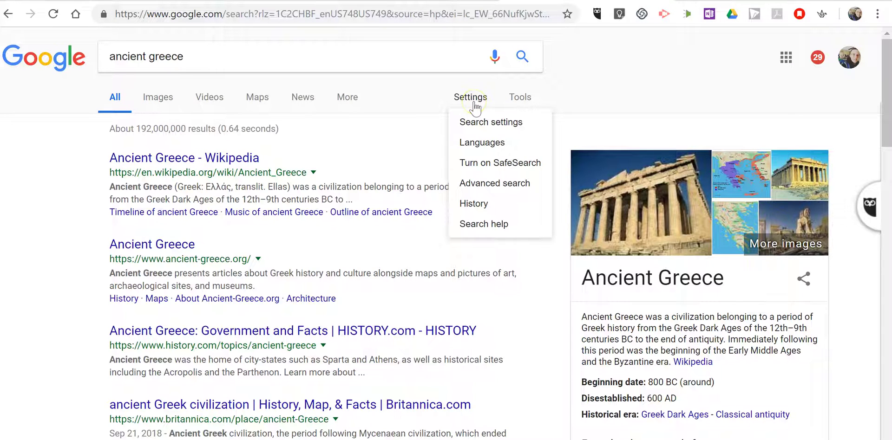
Run an Advanced Search for ancient greece limited to Google Earth KMZ (.kmz) files
click(495, 183)
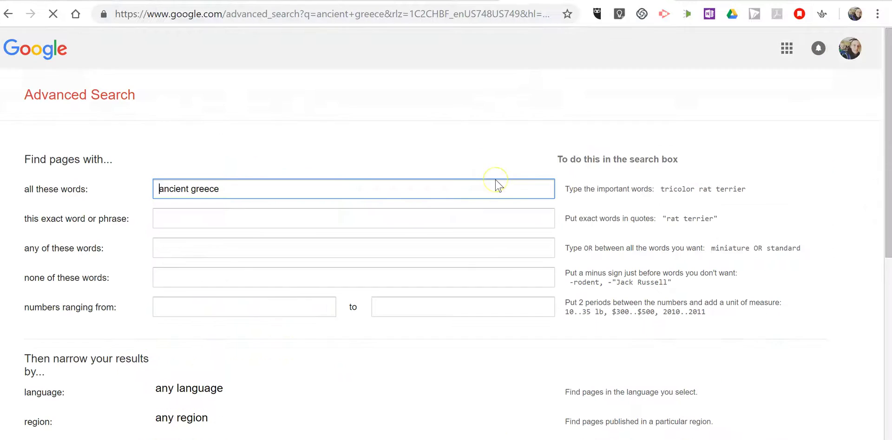
scroll(259, 207, down, 4)
scroll(261, 214, down, 3)
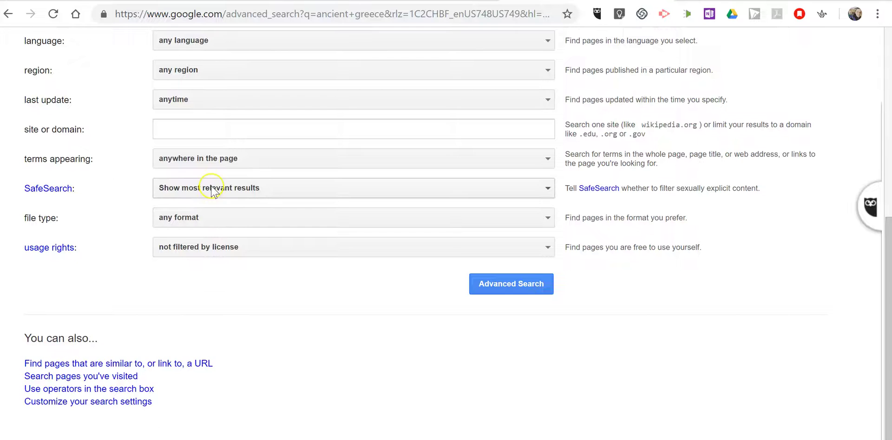
click(223, 218)
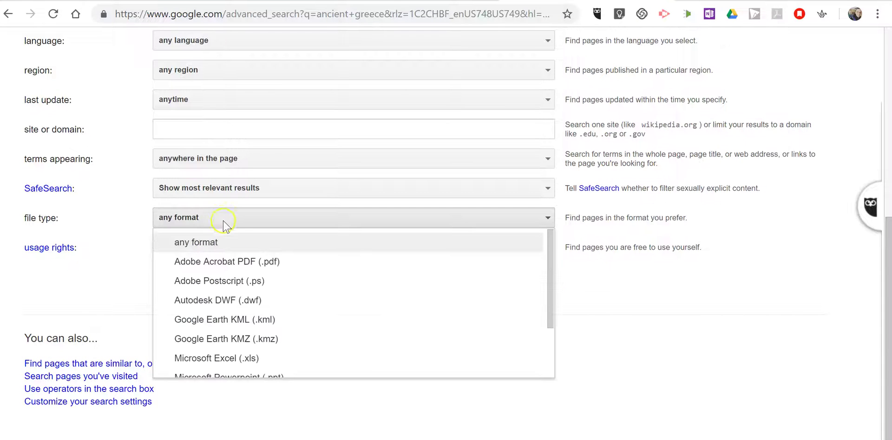
click(279, 338)
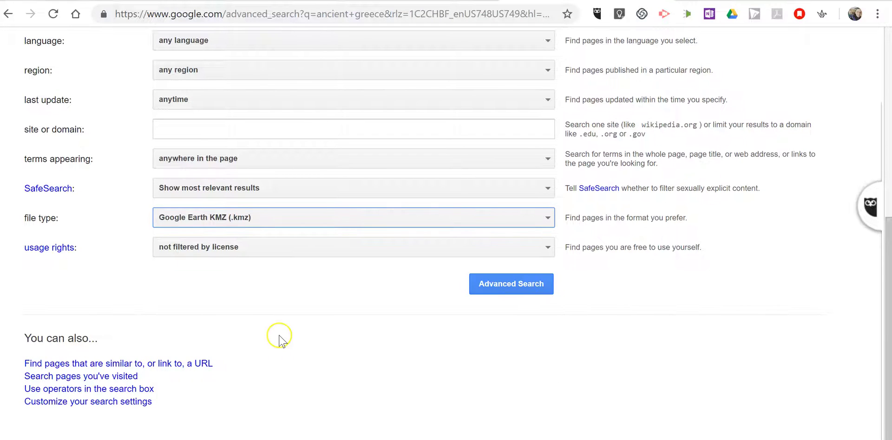
click(515, 289)
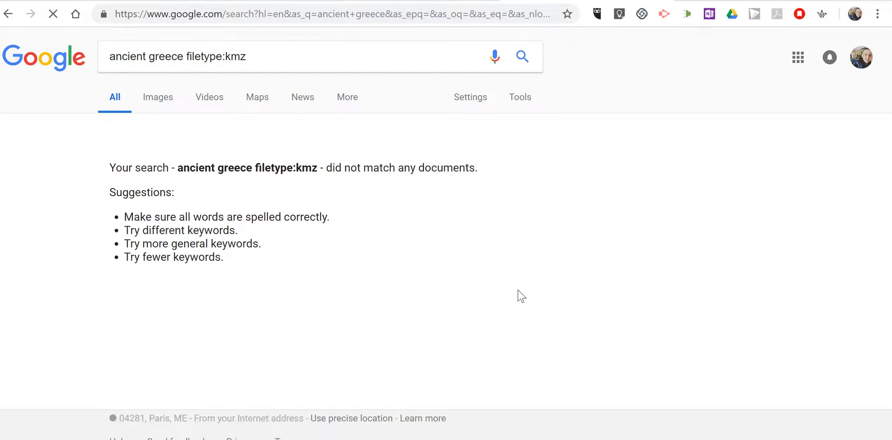
Change the query to 'ancient greece filetype:kml' and download the Ancient Greek Places result
click(250, 55)
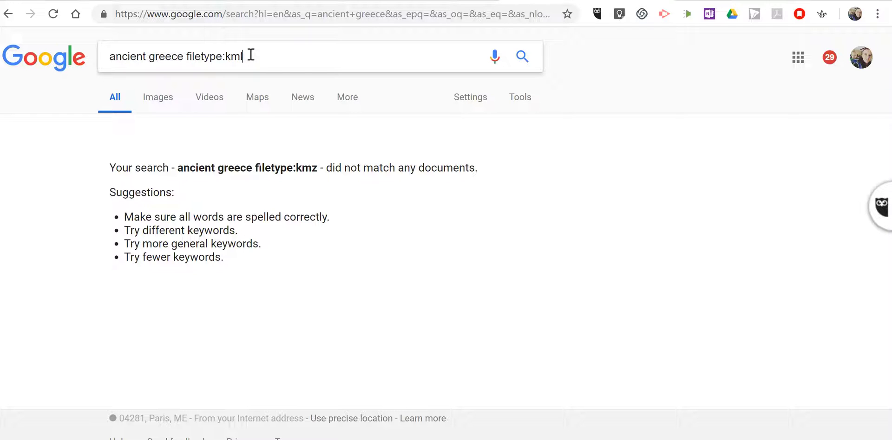
key(Return)
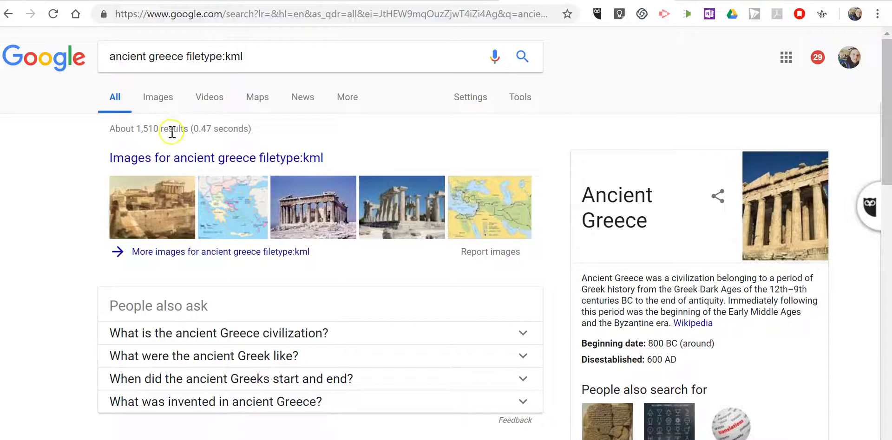
scroll(97, 188, down, 4)
scroll(96, 188, down, 1)
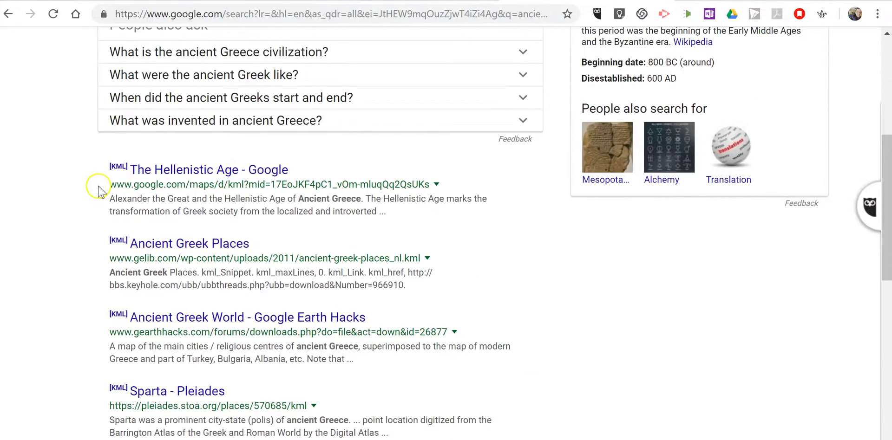
click(162, 248)
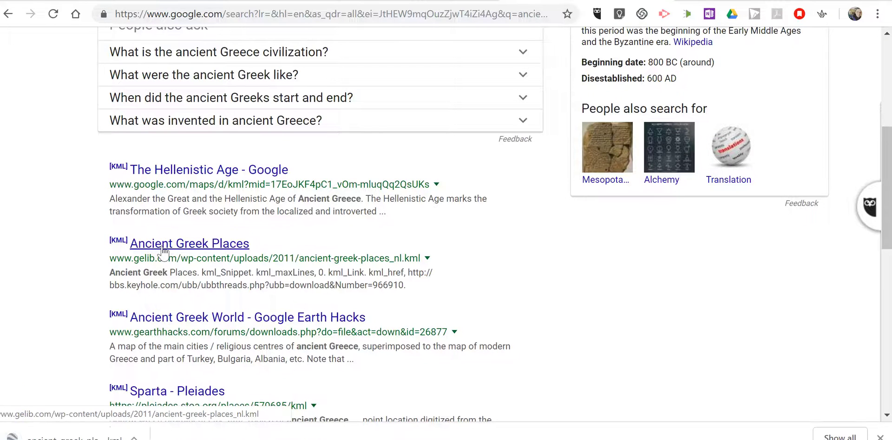
Open the downloaded KML in Google Earth and show the Ancient Greek Places description balloon
click(121, 434)
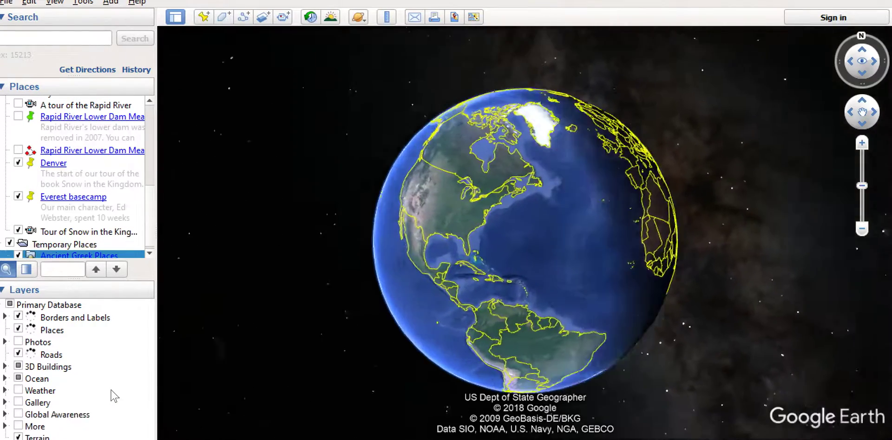
click(108, 199)
click(149, 237)
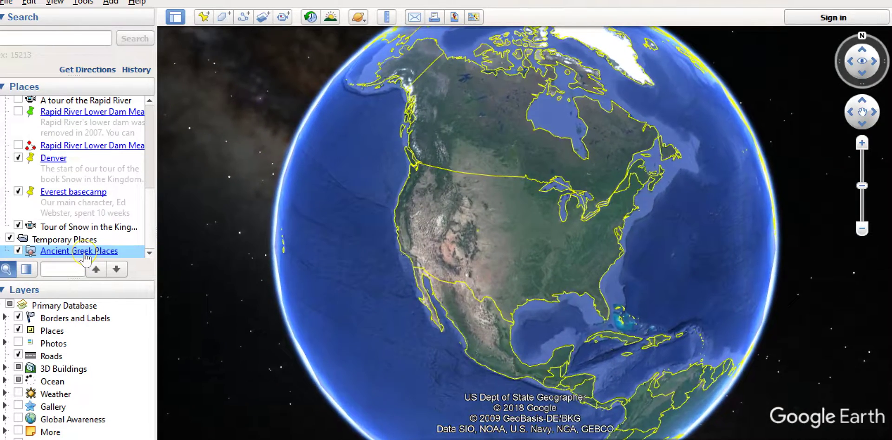
click(84, 253)
click(434, 305)
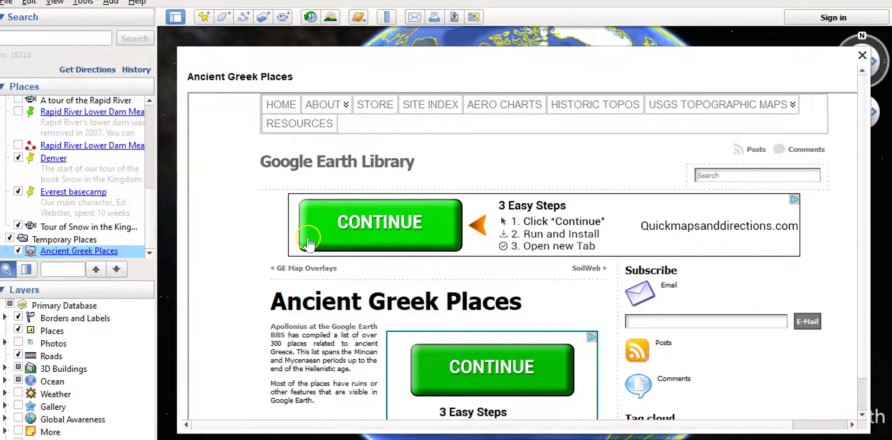
Scroll through the Ancient Greek Places description and its comments
scroll(306, 241, down, 3)
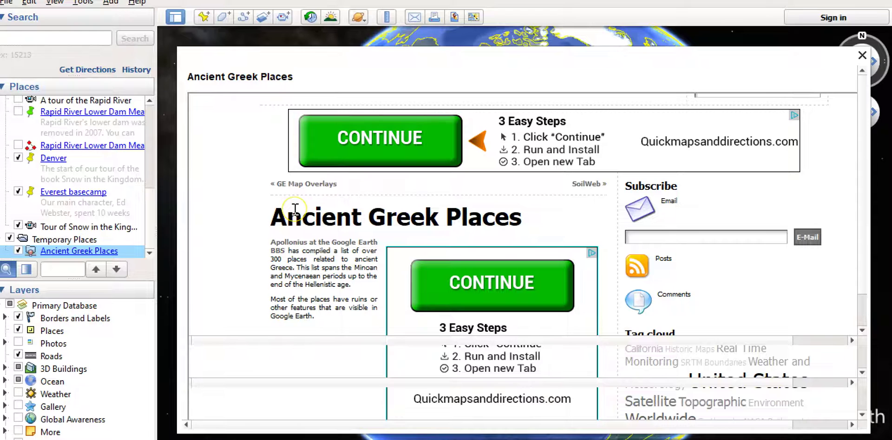
scroll(295, 210, down, 3)
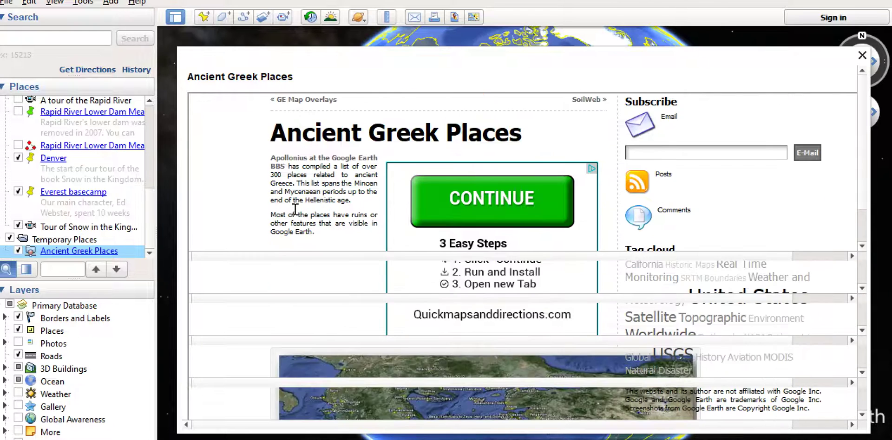
scroll(295, 210, down, 10)
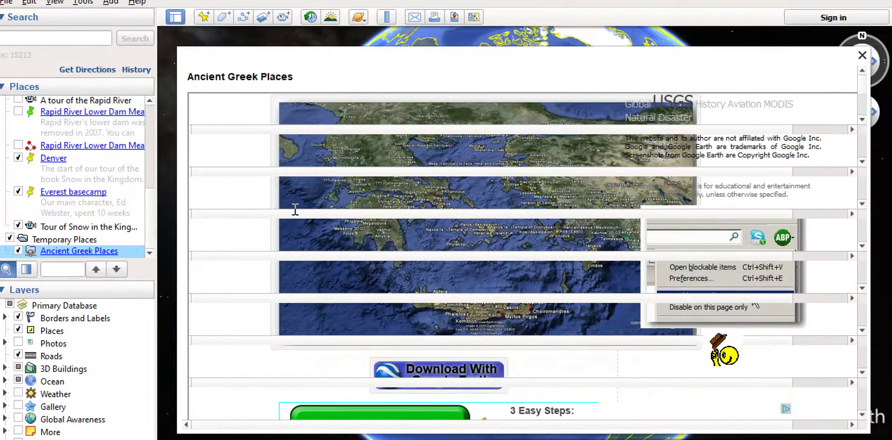
scroll(295, 210, down, 8)
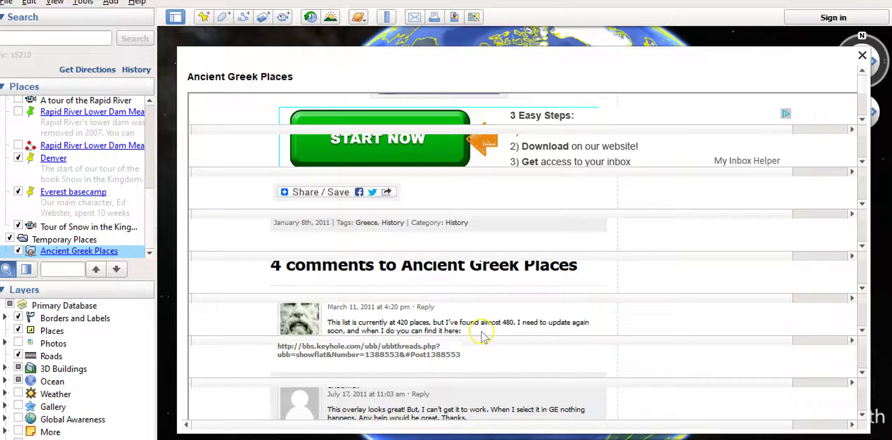
Copy the comment's forum link address and quit Google Earth with Alt+F4
right_click(395, 353)
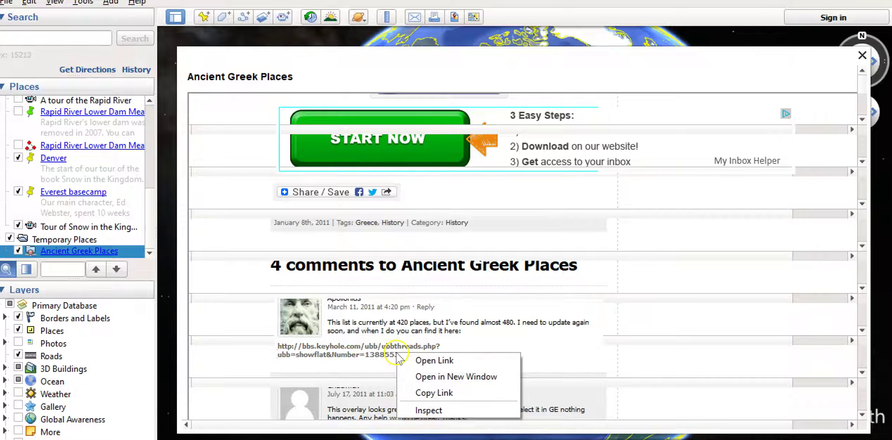
click(429, 393)
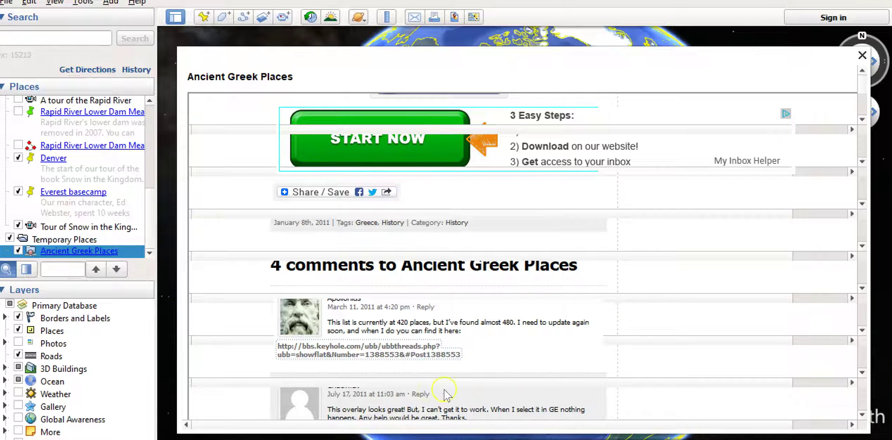
key(alt+F4)
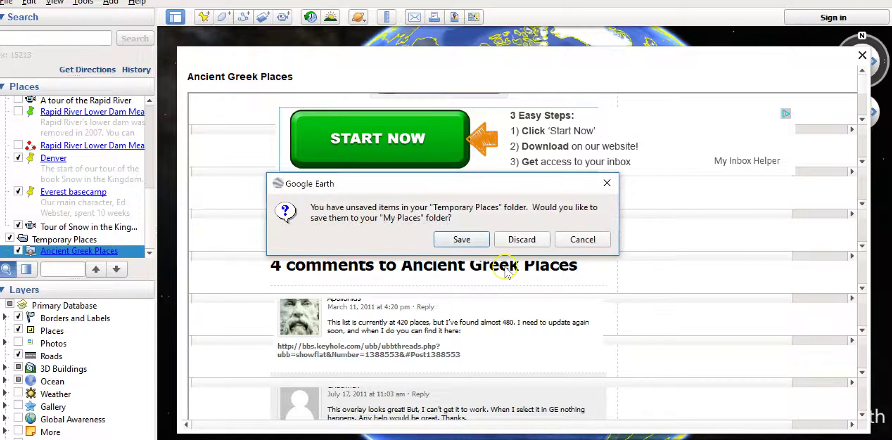
Discard the Temporary Places and open the copied bbs.keyhole.com forum link in Chrome
click(514, 240)
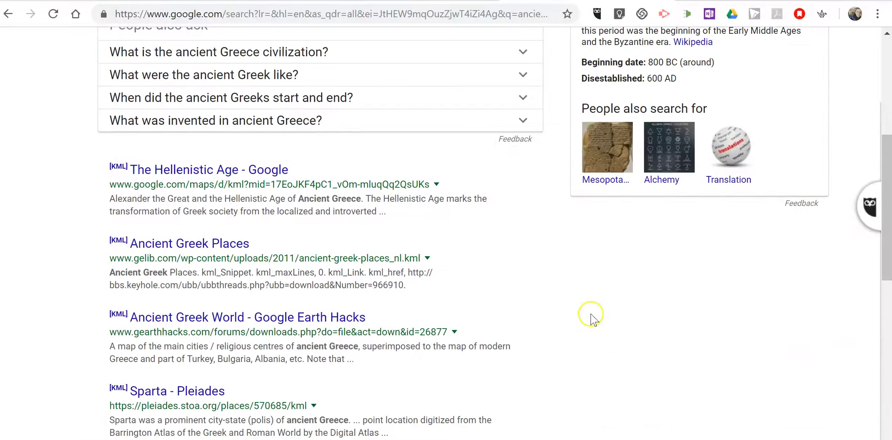
click(466, 20)
key(ctrl+a)
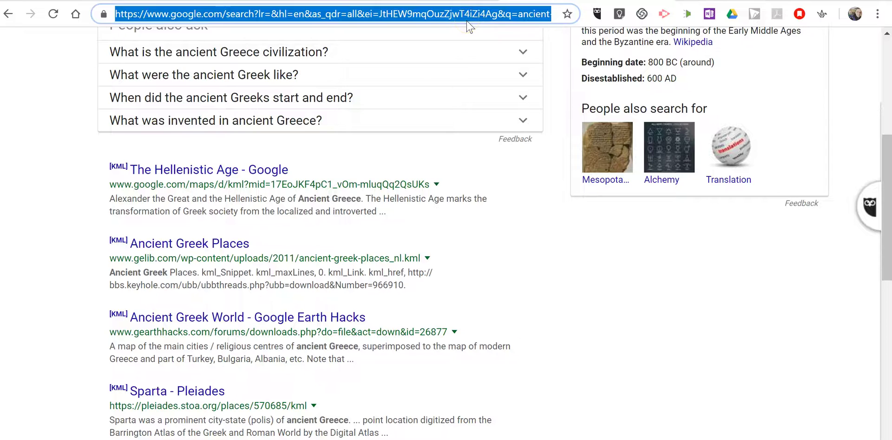
text(http://bbs.keyhole.com/ubb/ubbthreads.php?ubb=showflat&Number=1388553&#Post1388553)
key(Return)
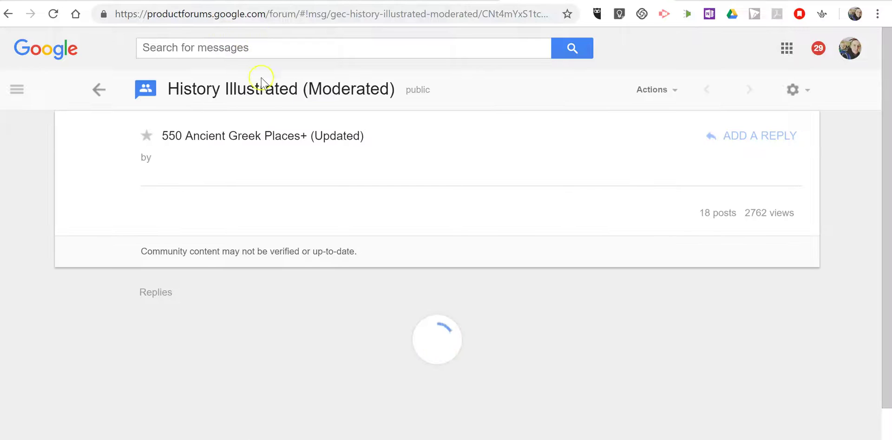
Scroll the forum thread to the Ancient Greek Places+.kmz attachment card
scroll(260, 186, down, 2)
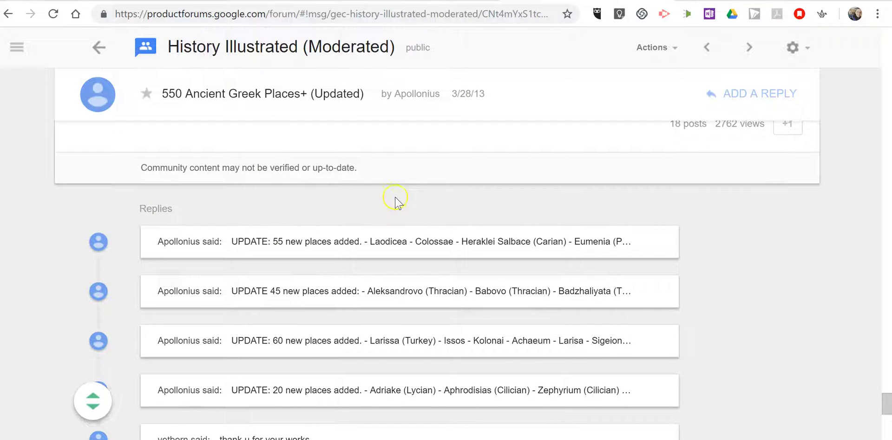
scroll(325, 214, up, 2)
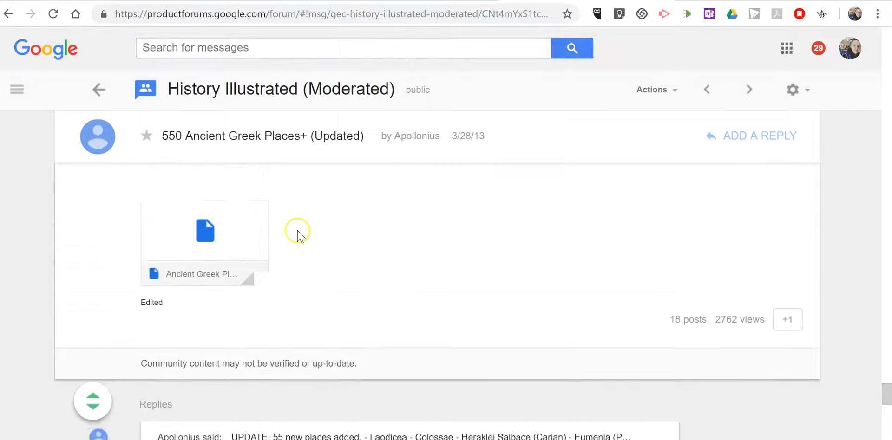
mouse_move(182, 292)
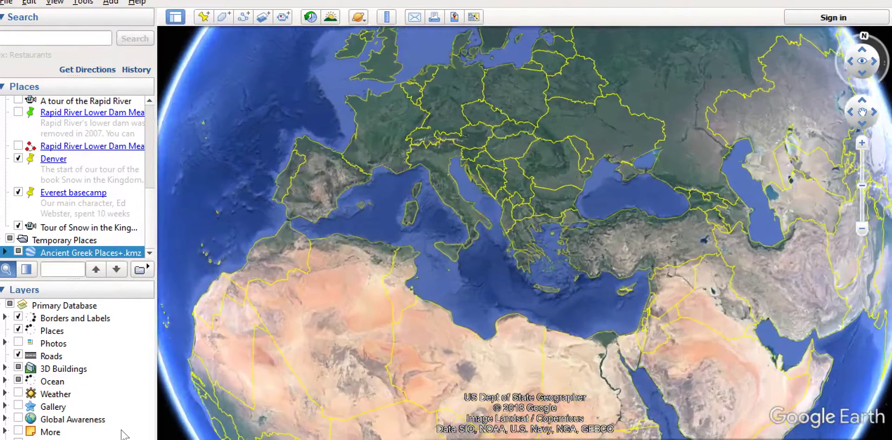
Open the KMZ, zoom into the eastern Mediterranean placemarks, then quit Google Earth
click(448, 393)
double_click(589, 269)
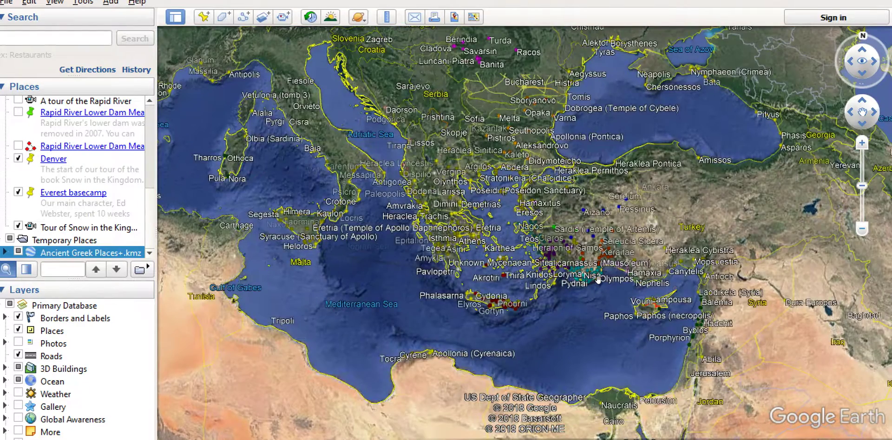
scroll(598, 279, up, 2)
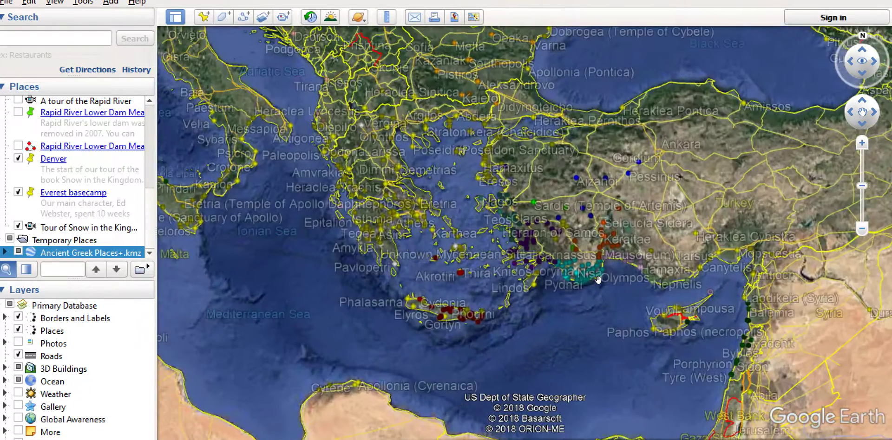
scroll(598, 279, up, 1)
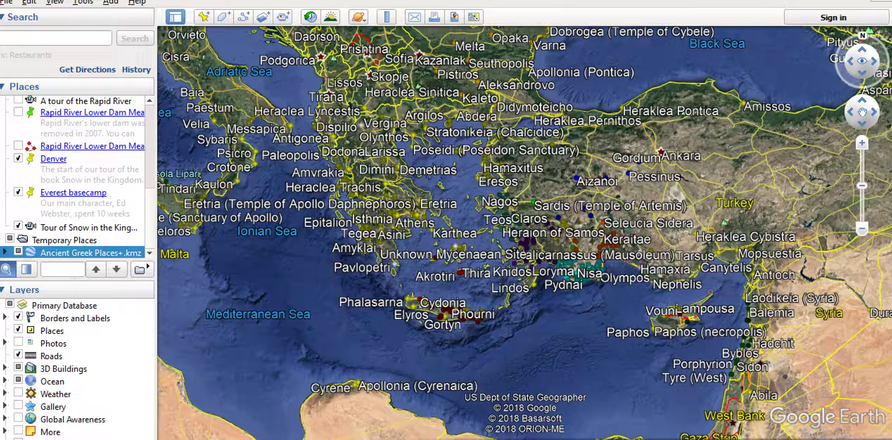
key(alt+F4)
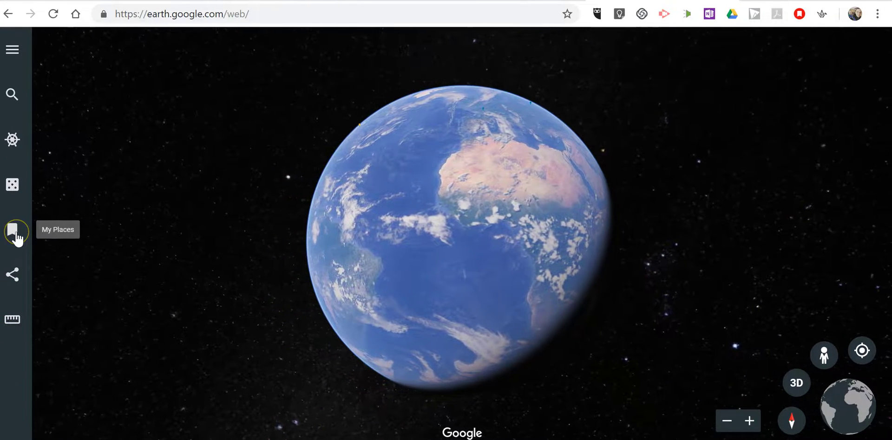
Show the My Places panel from Google Earth Web's left sidebar
click(15, 237)
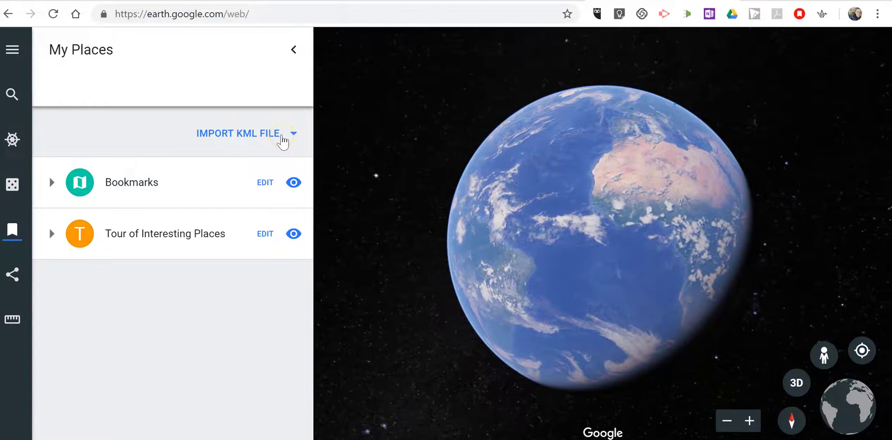
Import Ancient Greek Places (1).kmz from Downloads through Import KML file > Open file
click(282, 135)
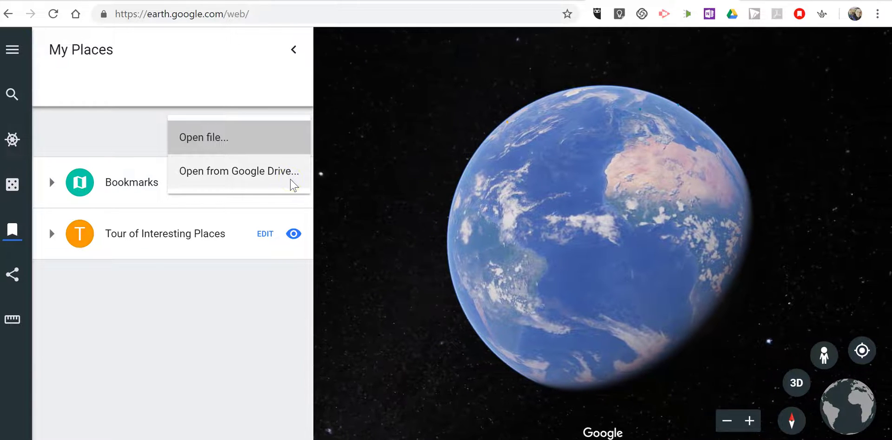
click(198, 138)
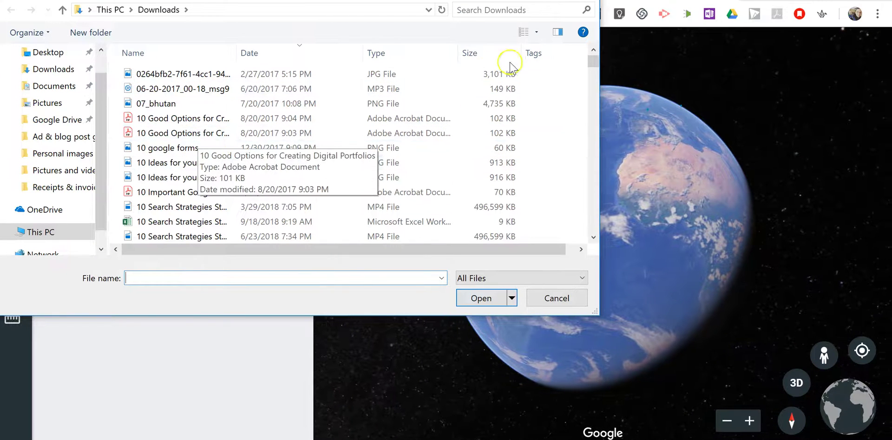
click(498, 10)
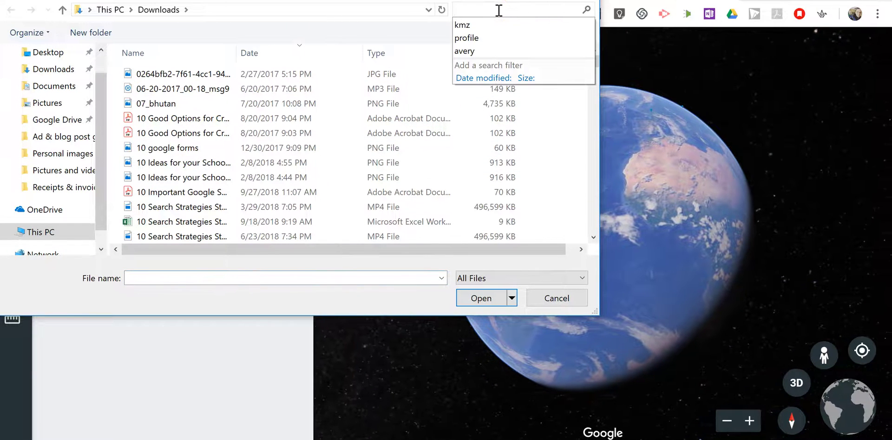
click(472, 11)
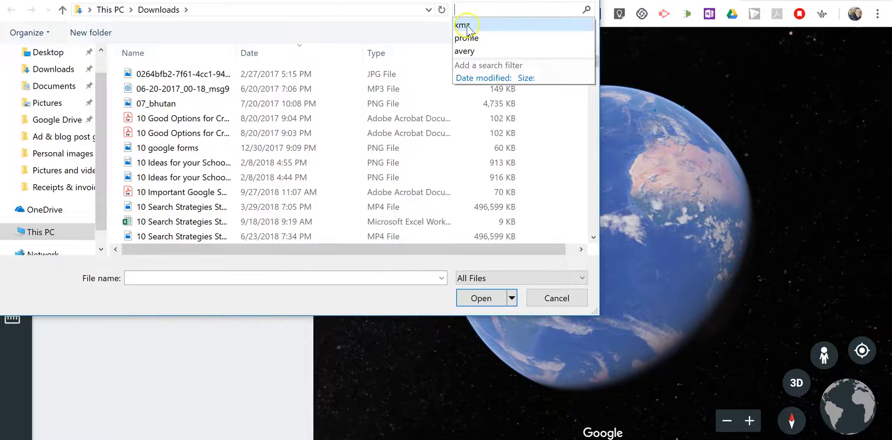
click(465, 26)
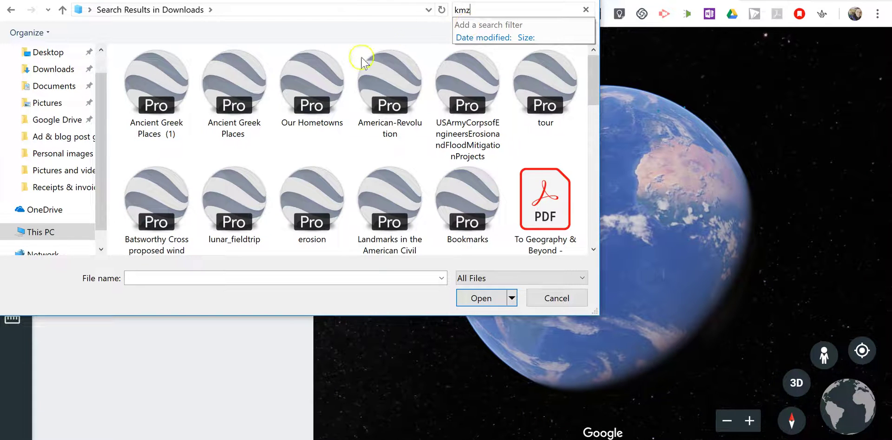
click(158, 84)
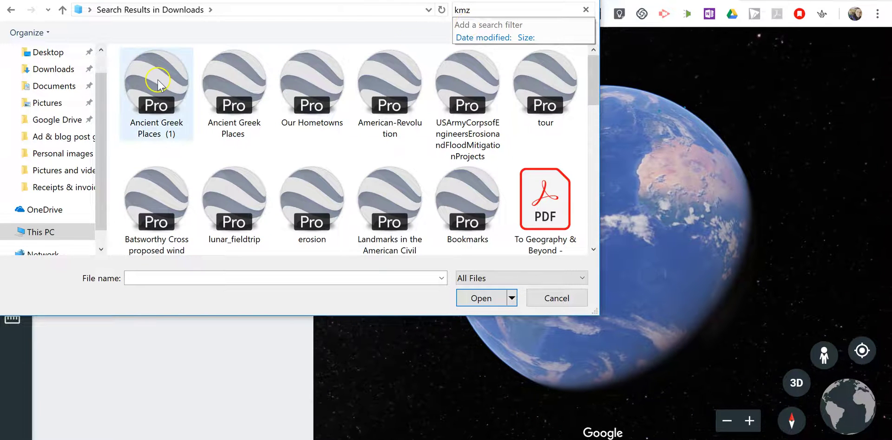
click(481, 298)
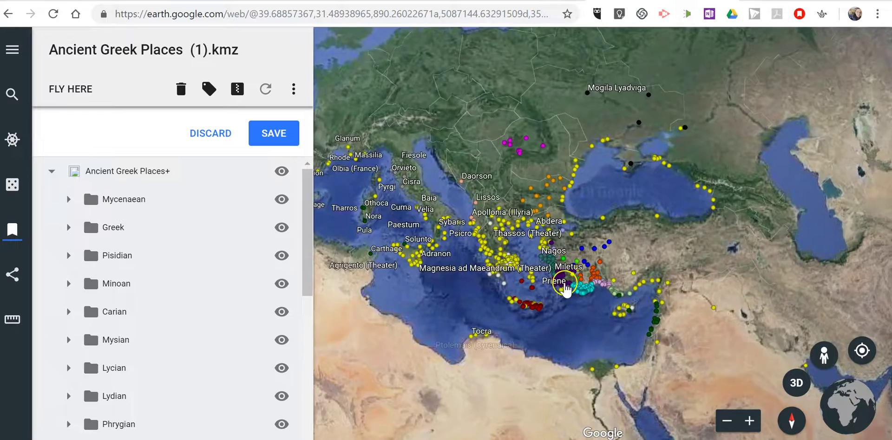
Inspect the imported Ancient Greek placemarks and their labels around the Aegean on the map
click(565, 289)
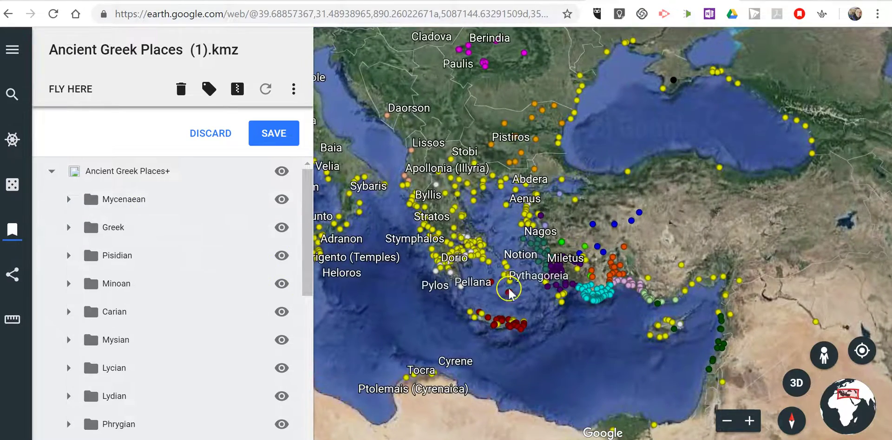
click(507, 290)
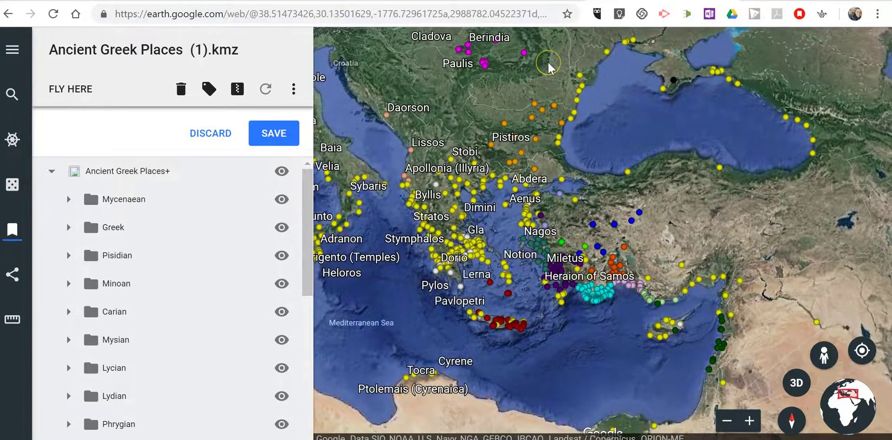